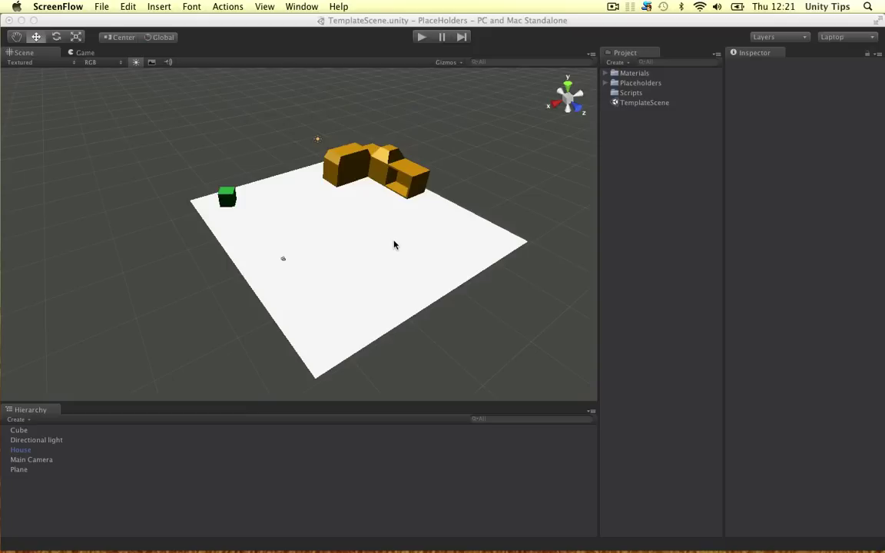
- Select and deselect scene objects, including the orange house and green cube, to inspect them
drag(133, 99, 431, 275)
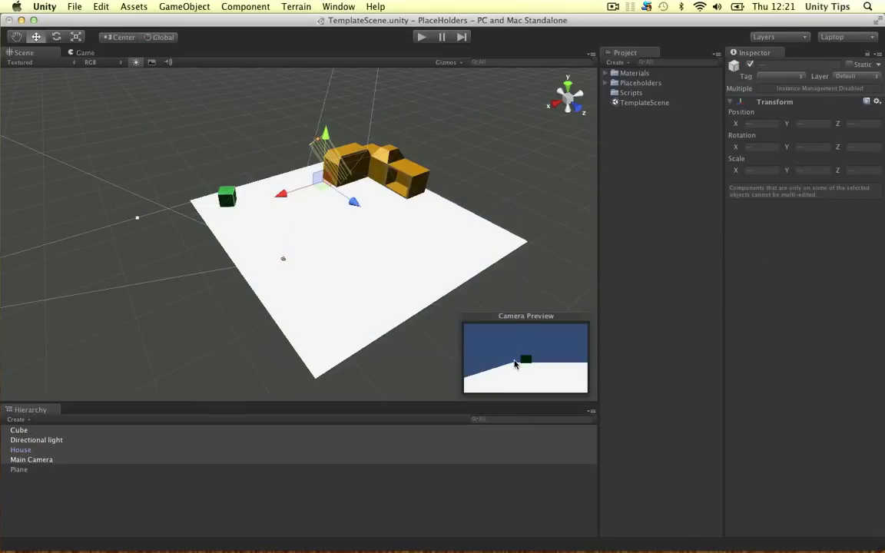
click(446, 355)
click(379, 192)
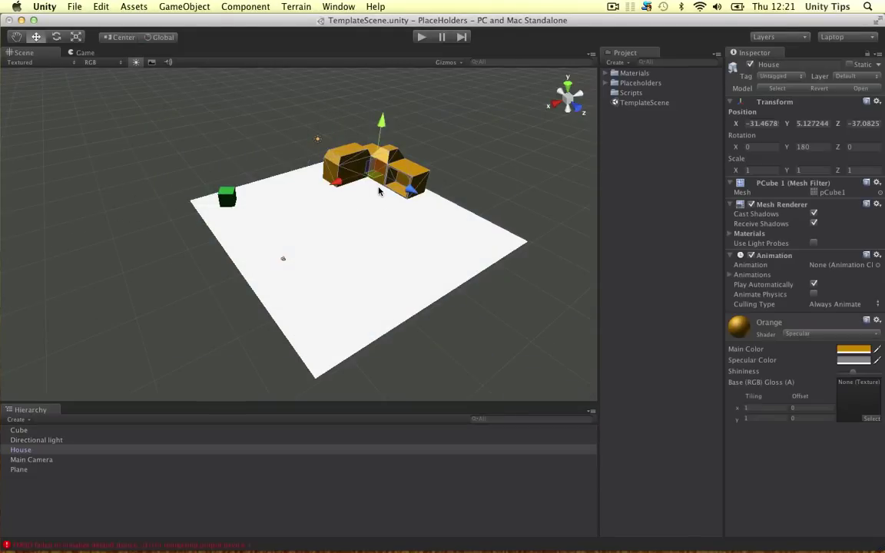
click(394, 128)
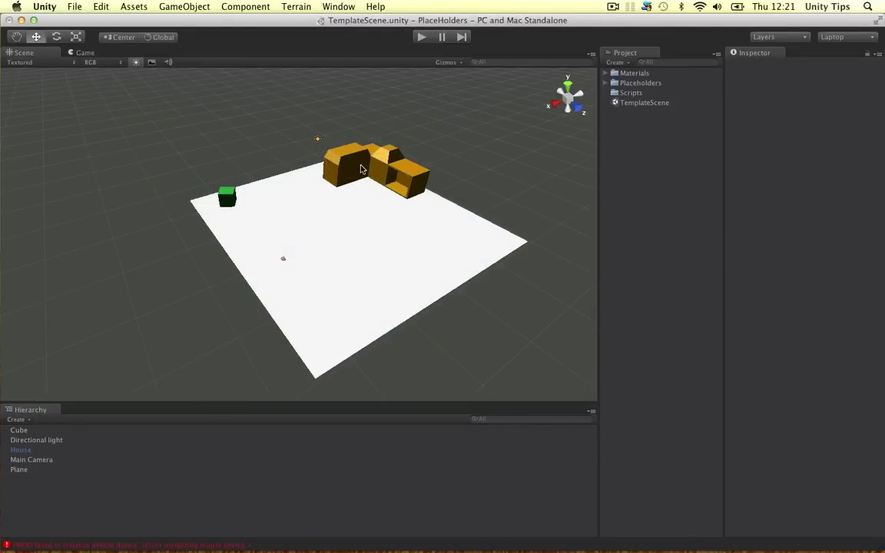
click(225, 193)
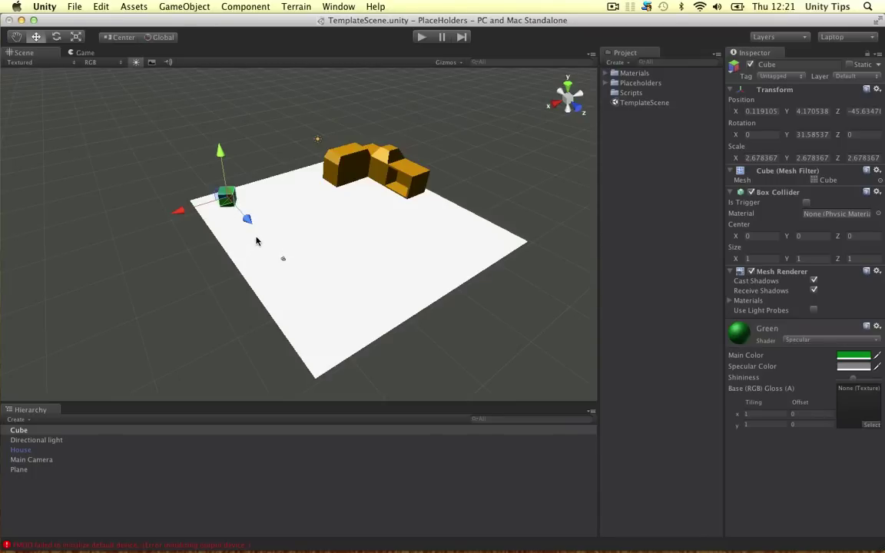
click(143, 281)
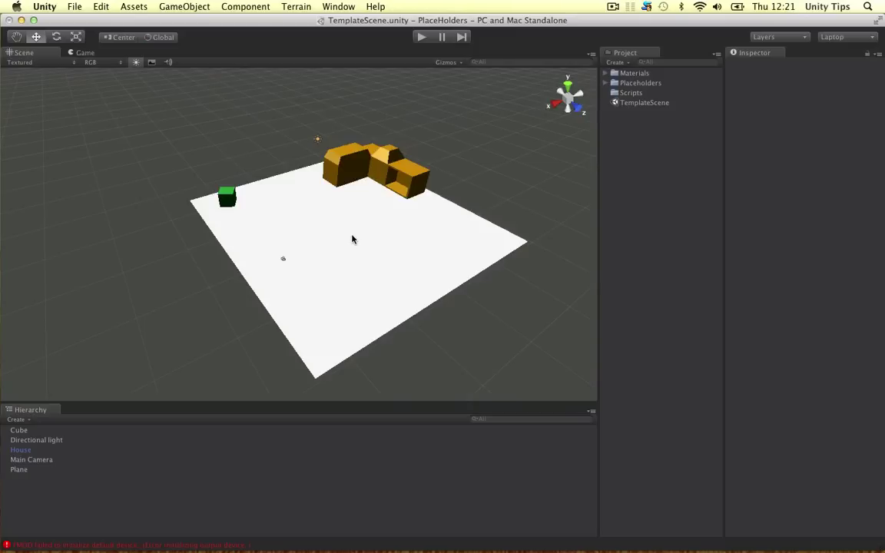
- Clear the FMOD audio-device error from the Console and close it
click(193, 545)
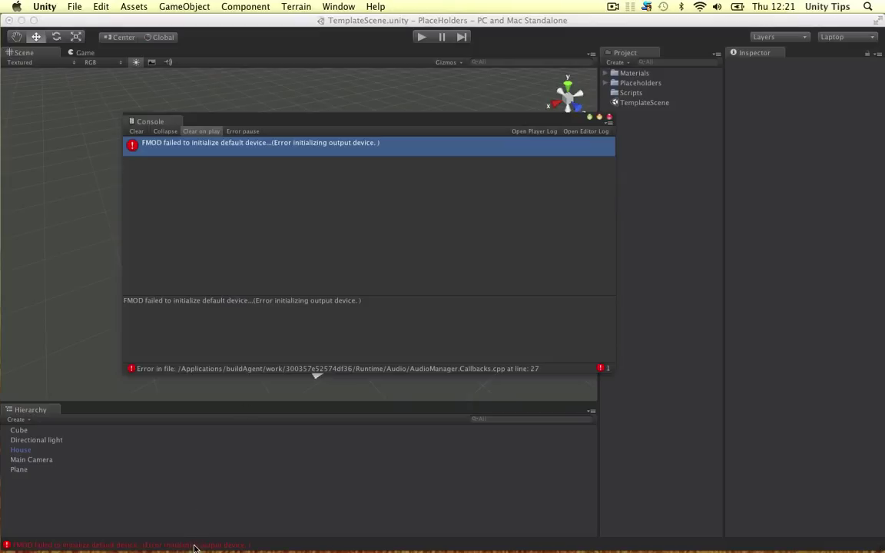
click(136, 131)
click(608, 118)
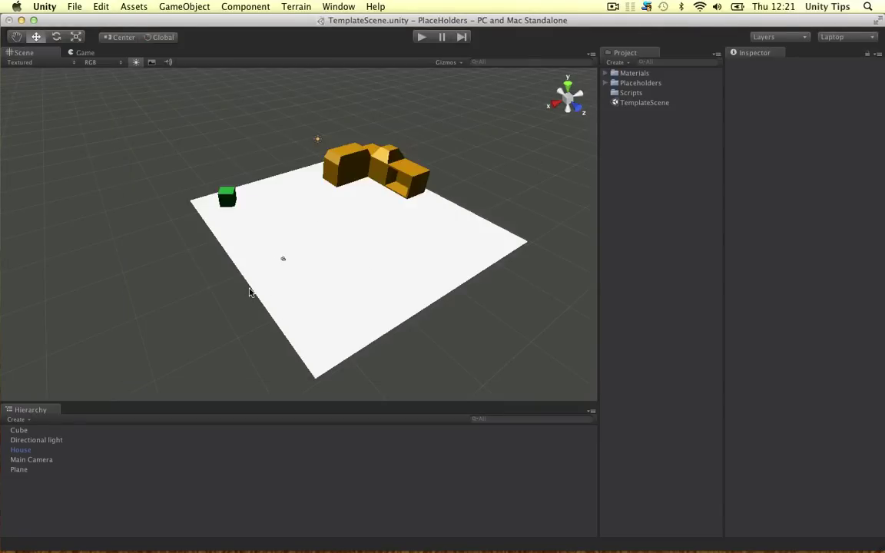
- Select the House and move the Hierarchy panel into the right column beside the Project panel
click(326, 6)
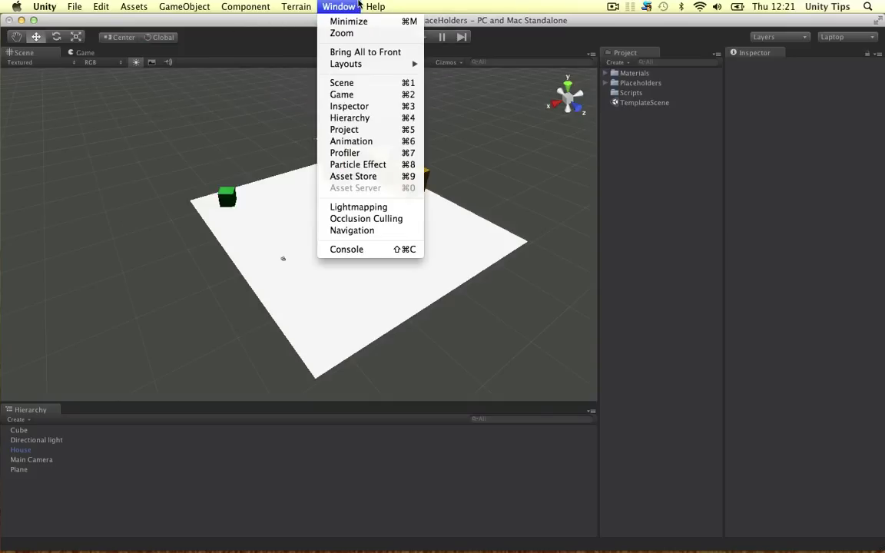
click(115, 256)
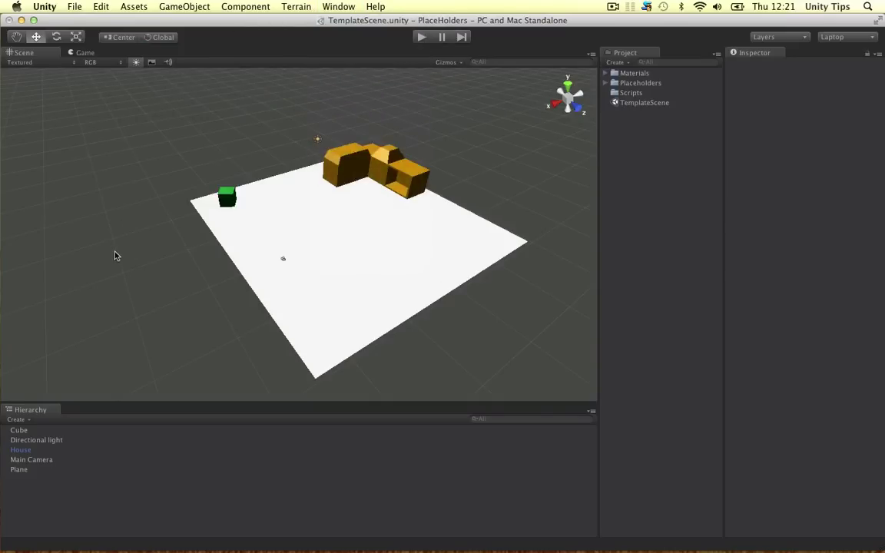
click(32, 419)
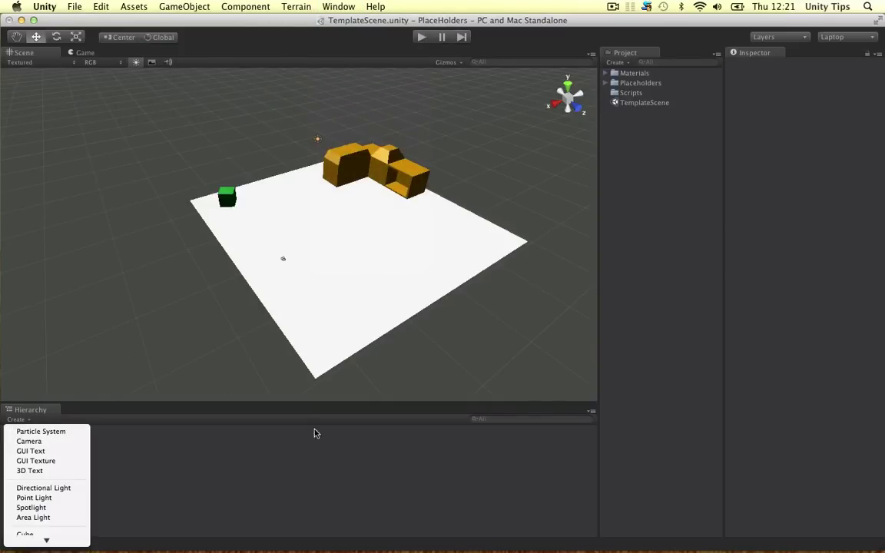
click(46, 449)
drag(29, 410, 609, 436)
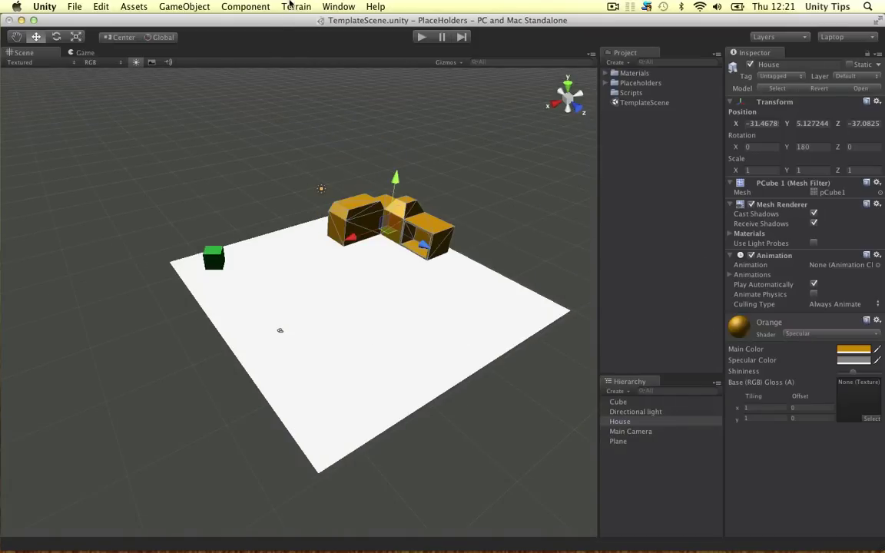
- Open the Animation window and dock it below the Scene view, listing the object's tracks
click(294, 7)
mouse_move(338, 6)
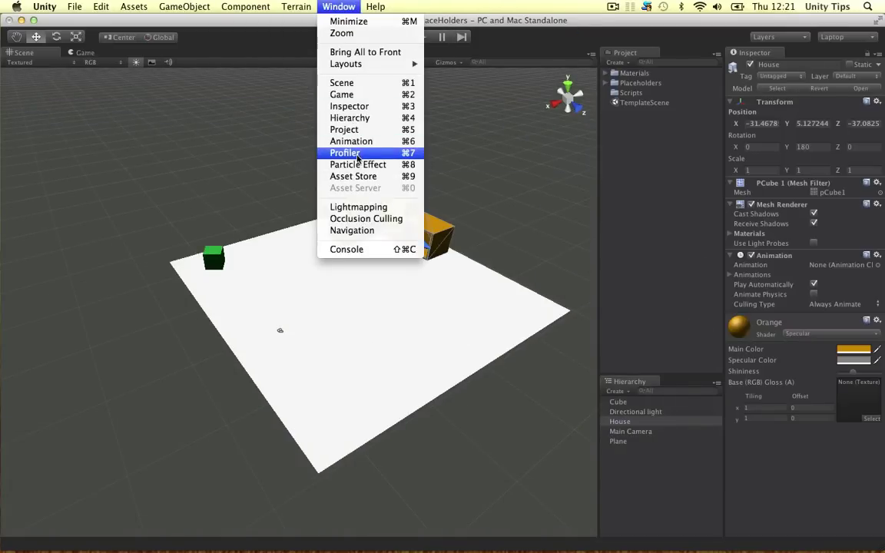
click(352, 143)
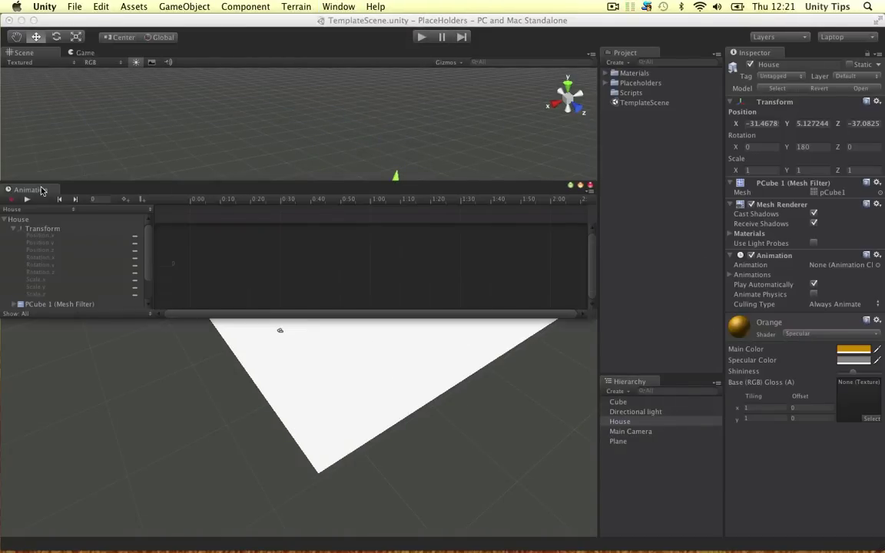
drag(38, 189, 143, 478)
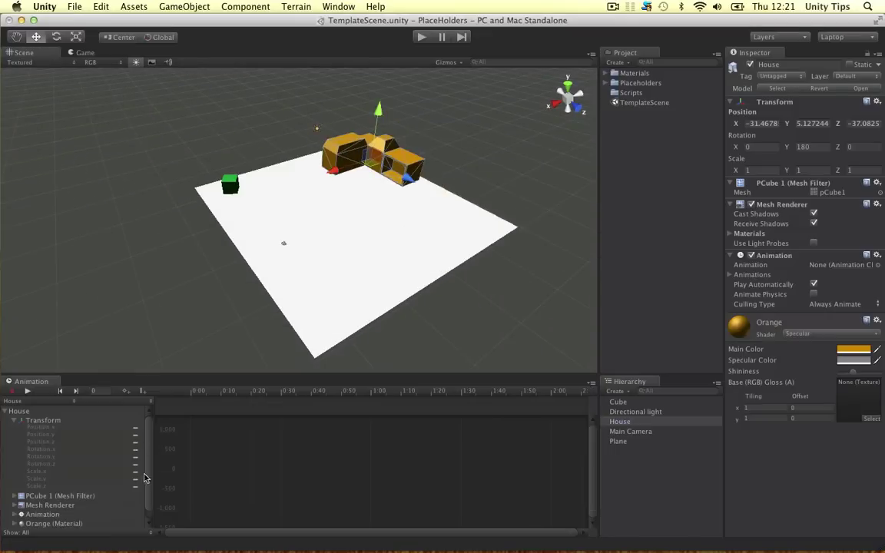
mouse_move(180, 371)
mouse_down()
mouse_move(181, 364)
mouse_move(183, 372)
mouse_up()
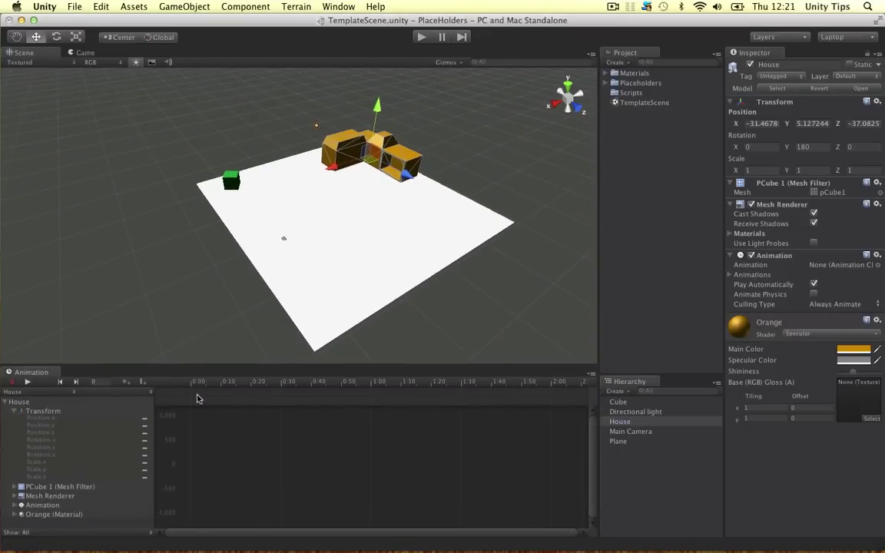
scroll(243, 464, down, 3)
scroll(298, 433, down, 5)
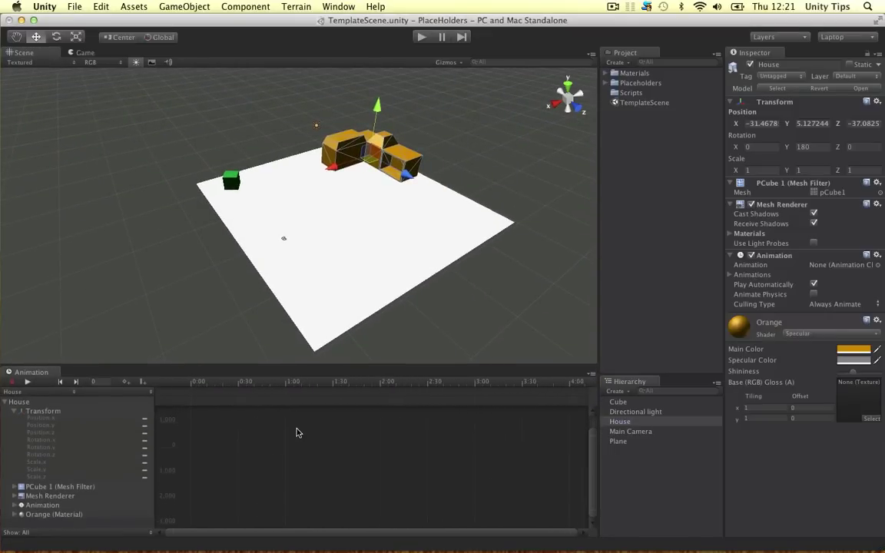
scroll(298, 432, down, 2)
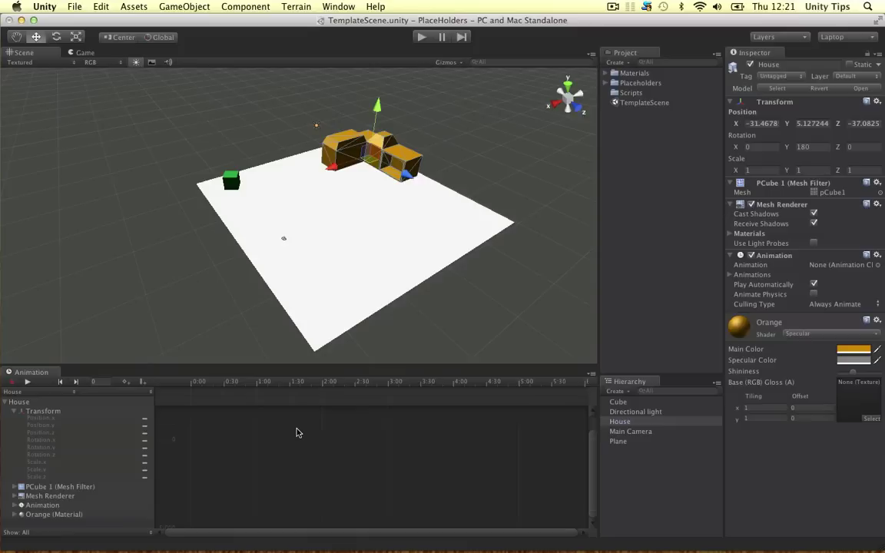
- Move the Main Camera to Z -38.95 beside the green cube and turn on animation recording
click(283, 243)
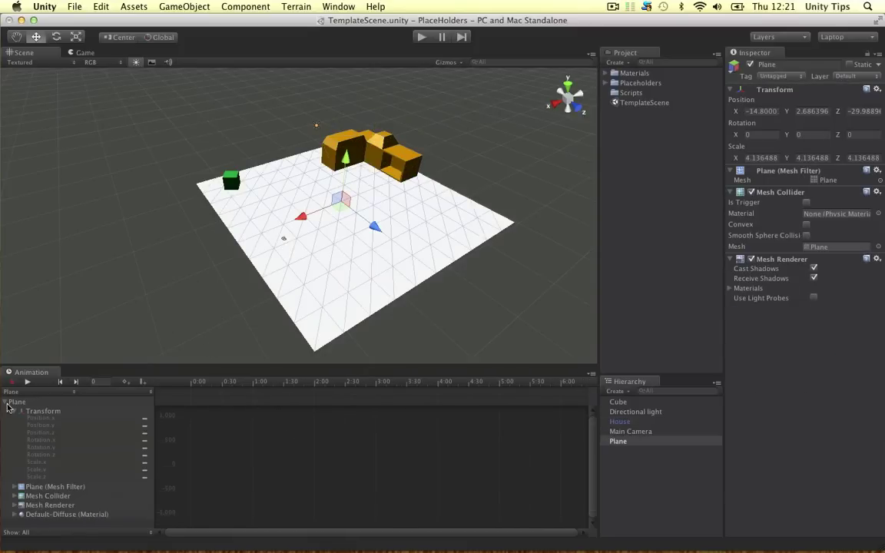
click(622, 432)
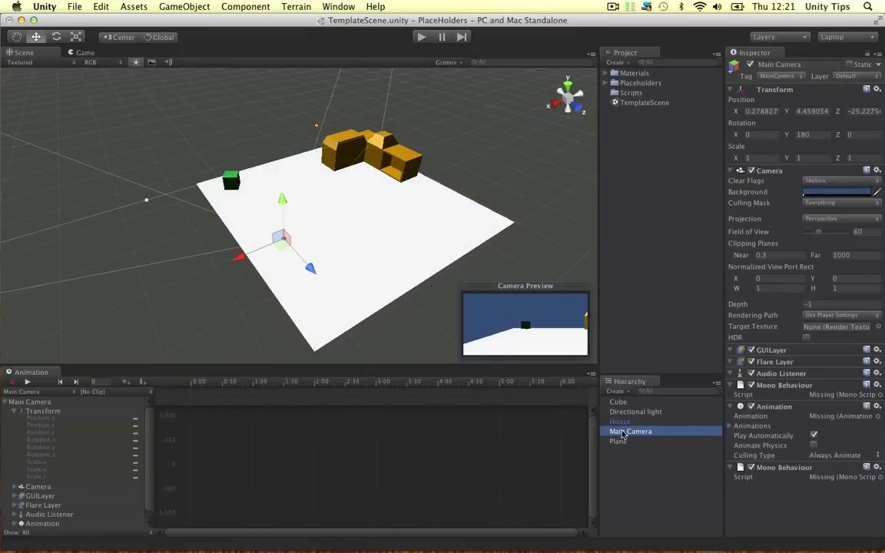
drag(305, 267, 270, 216)
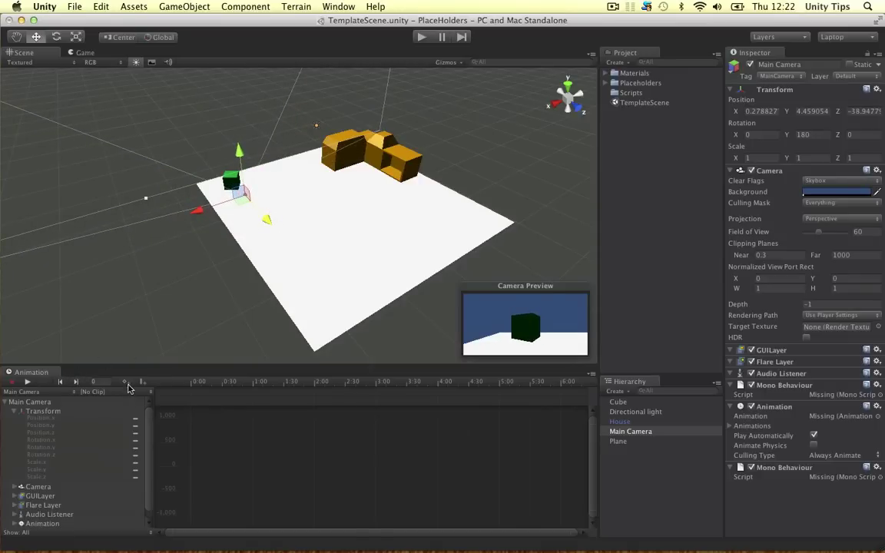
click(9, 383)
- Create a new animation clip named 'Intro' in Assets for the Main Camera
click(12, 383)
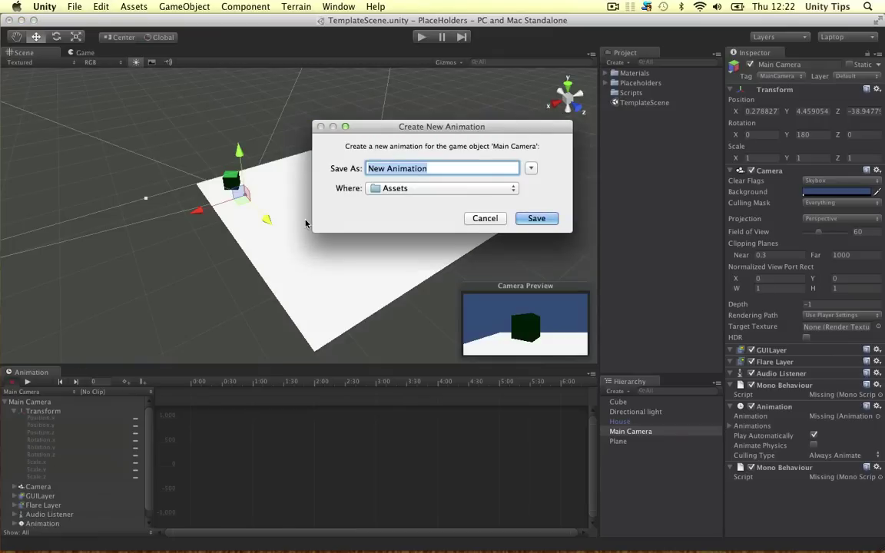
text(Intro)
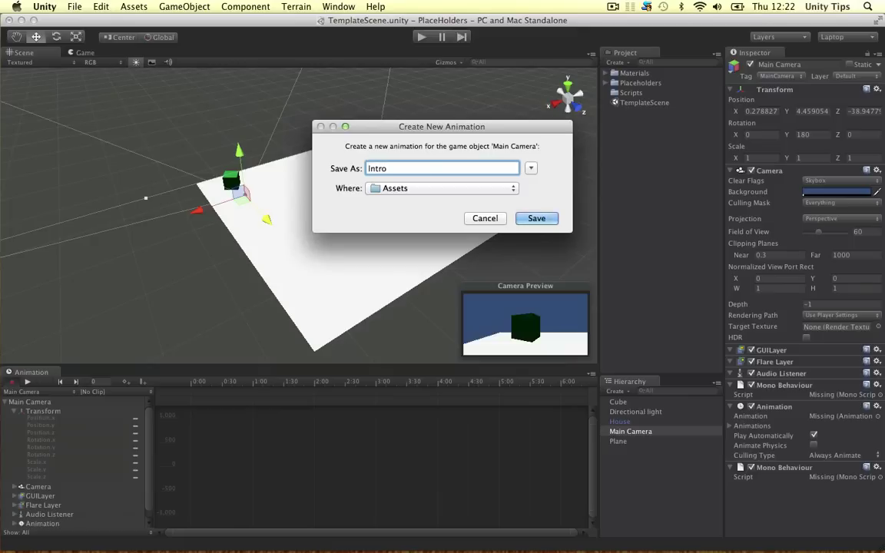
key(Return)
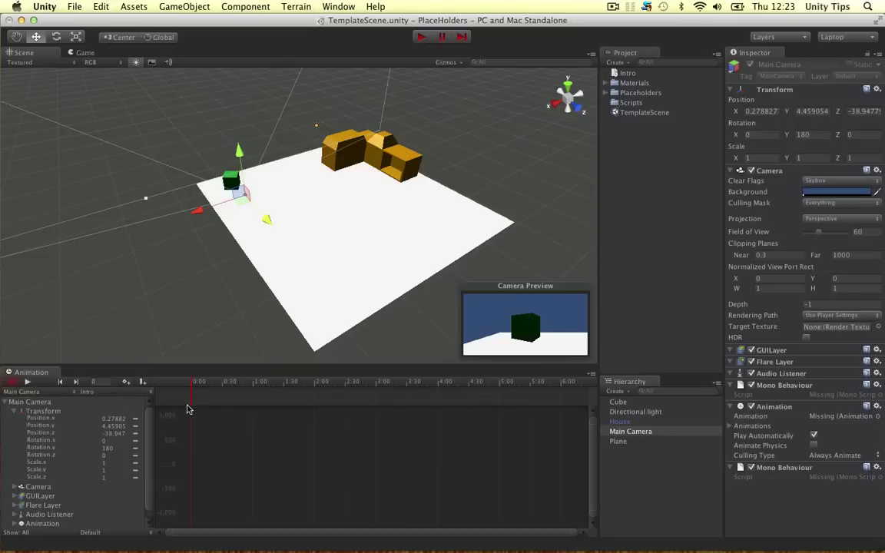
- Keyframe all of the Main Camera's Transform properties at 0:00 and again at 5:00
click(45, 415)
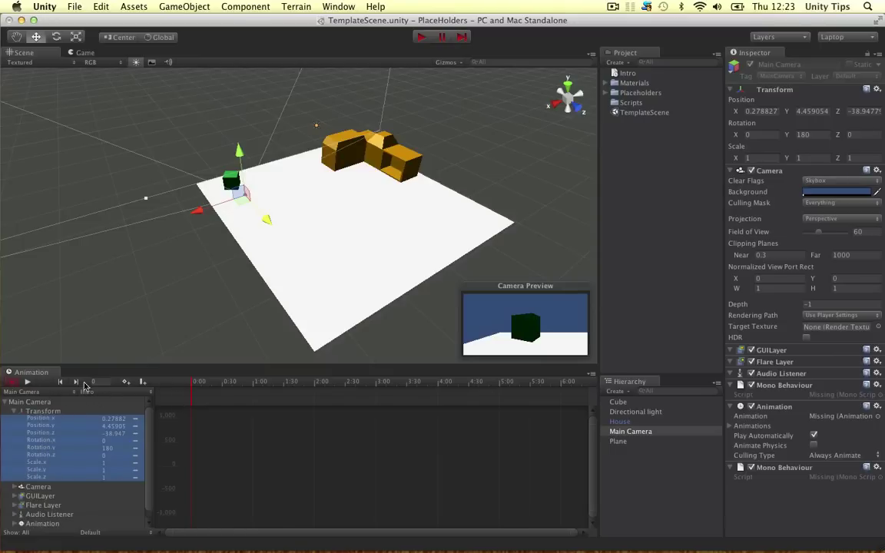
click(126, 381)
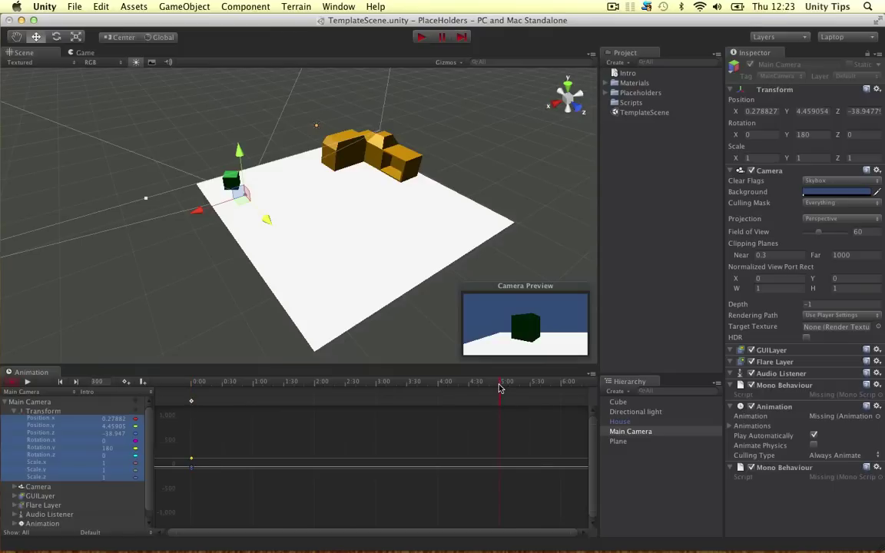
click(126, 381)
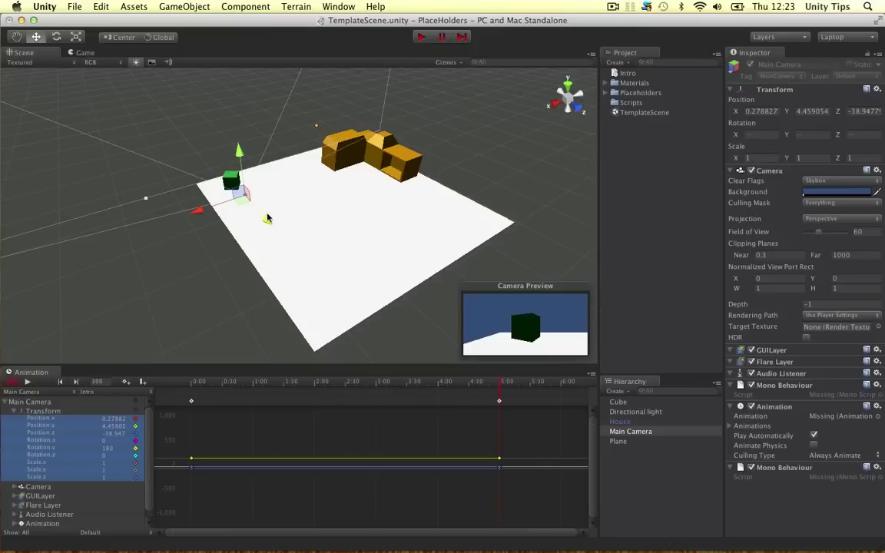
- At 5:00, move the camera up beside the orange house, then scrub back to preview
drag(266, 221, 374, 124)
key(e)
key(w)
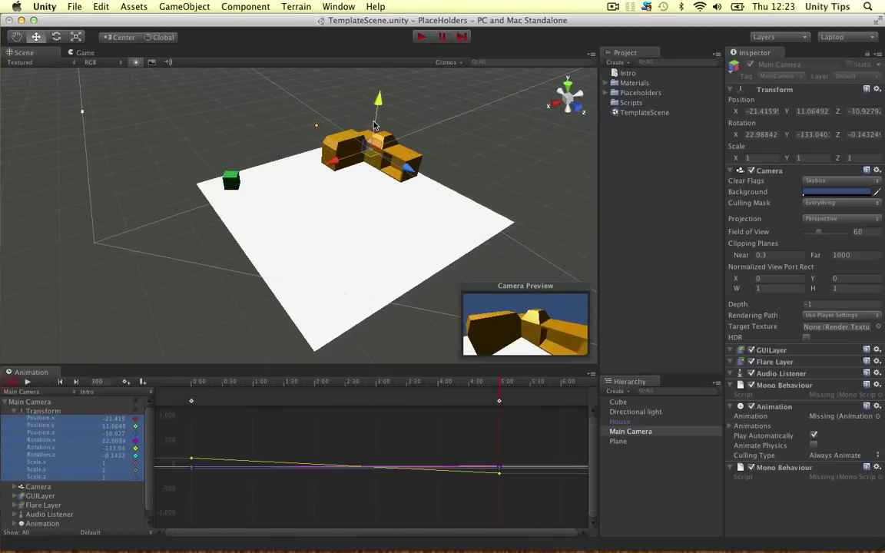
drag(390, 161, 343, 180)
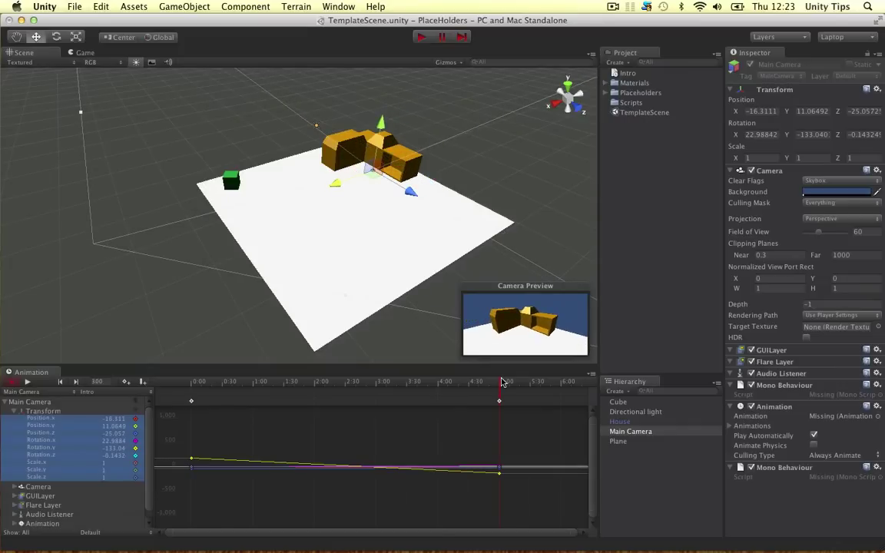
drag(498, 383, 157, 336)
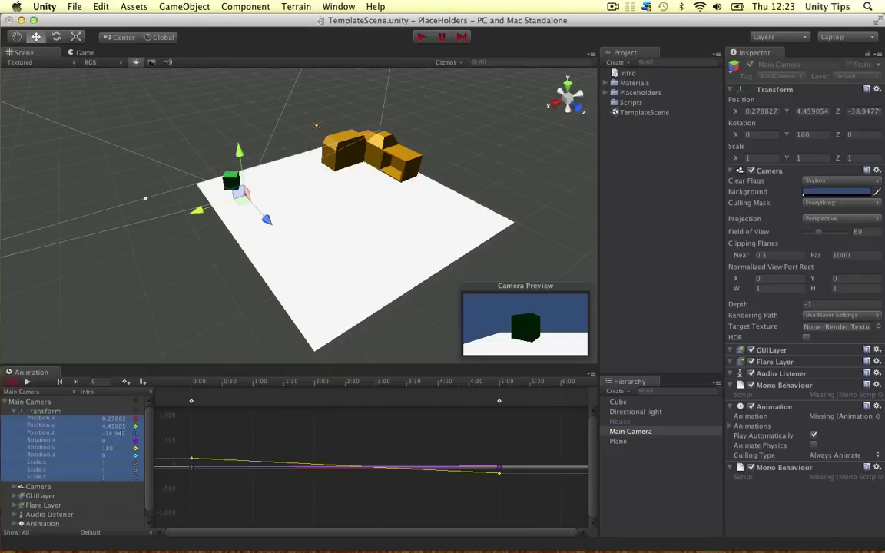
- Set the camera's Rotation.y at 0:00 to -180 and scrub the timeline to check
click(114, 447)
click(55, 447)
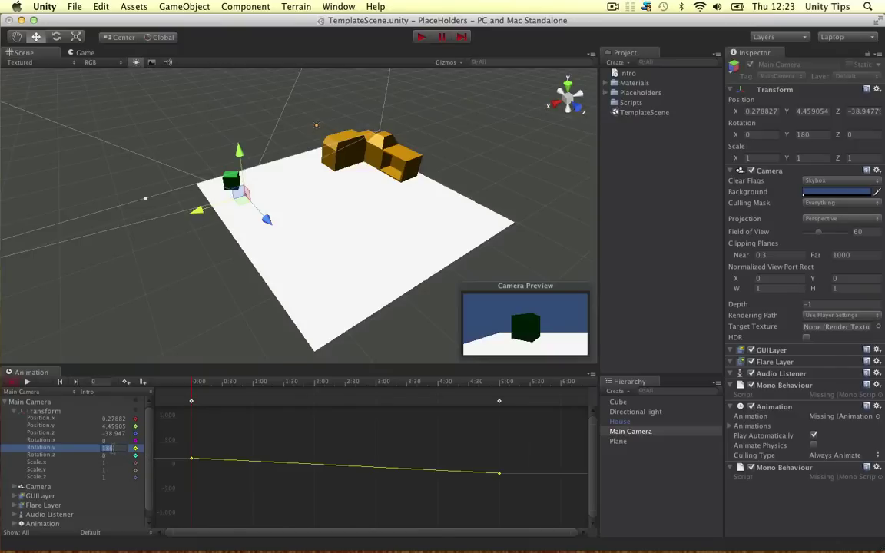
text(-180)
key(Return)
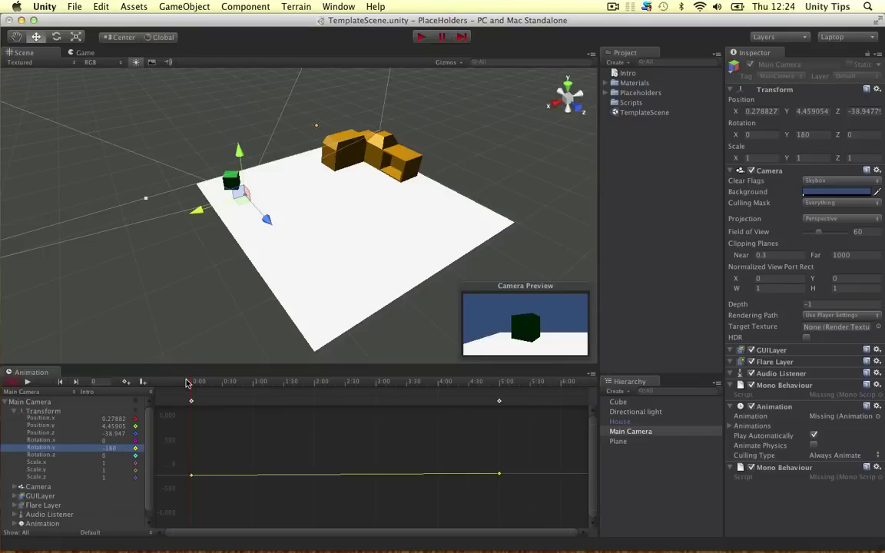
mouse_move(197, 382)
mouse_down()
mouse_move(501, 394)
mouse_move(184, 394)
mouse_move(499, 389)
mouse_move(187, 384)
mouse_up()
- Stop animation recording and create a C# script named CameraPoints in the Scripts folder
click(11, 381)
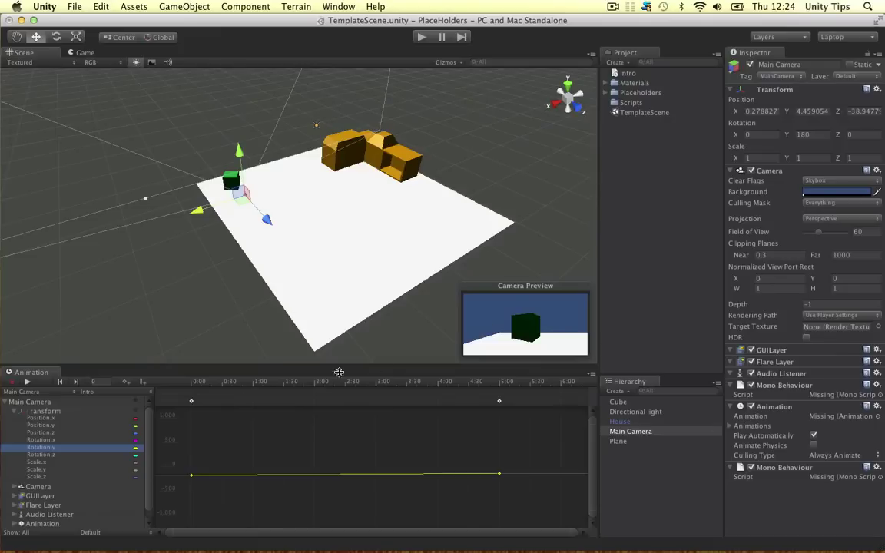
right_click(631, 104)
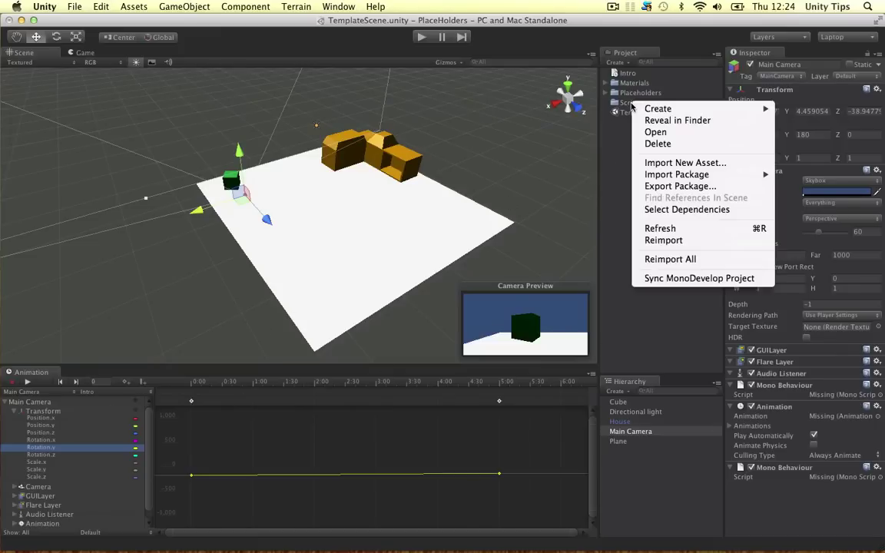
mouse_move(657, 108)
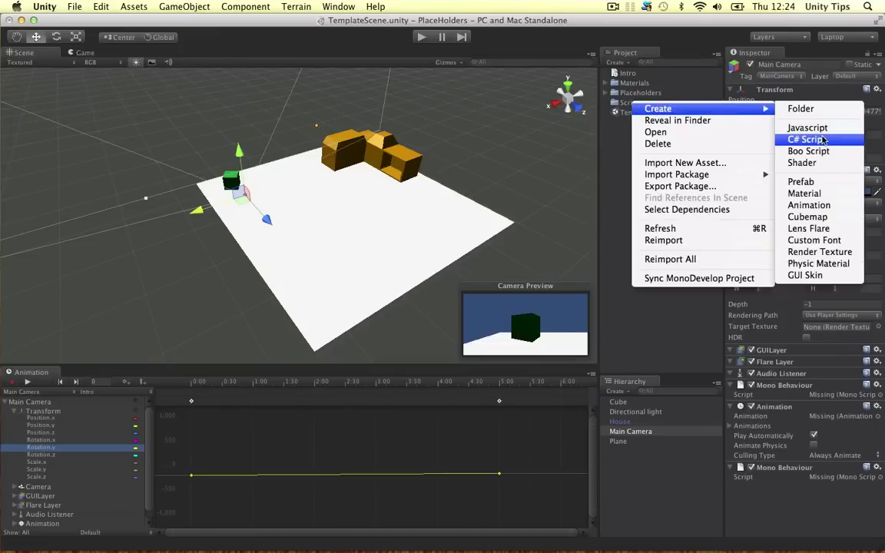
click(738, 130)
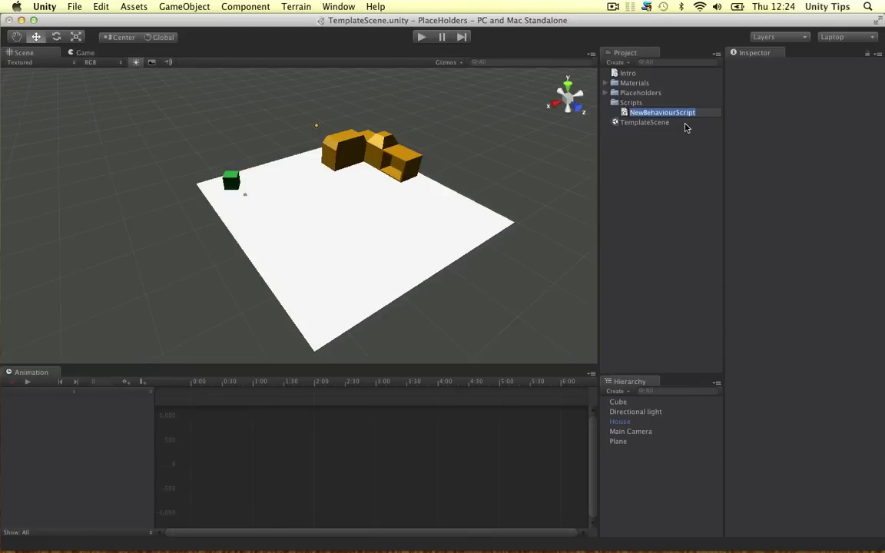
text(CameraPoints)
key(Return)
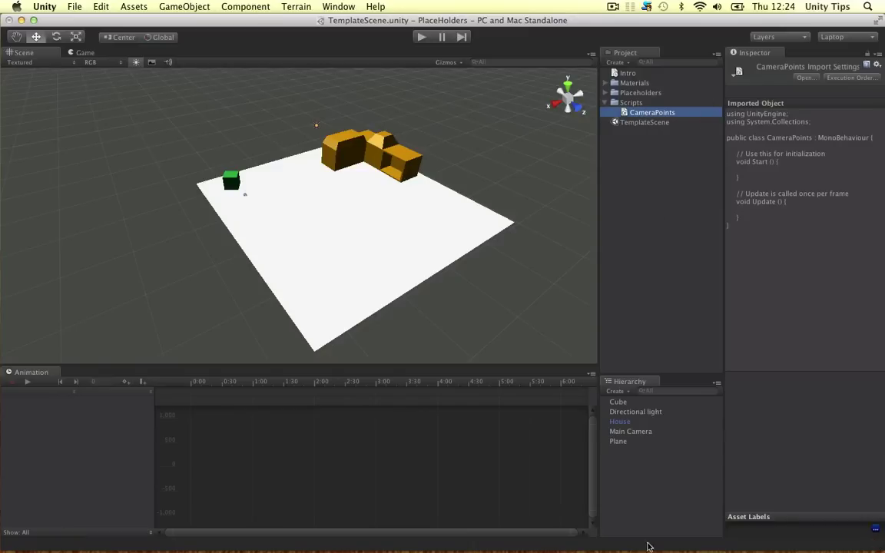
mouse_move(507, 542)
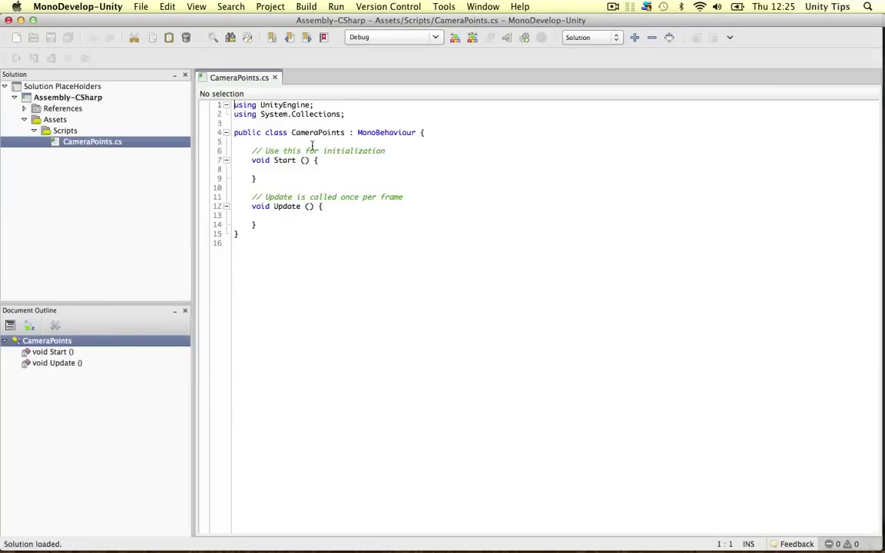
- Replace Start and Update with a CameraPoint1() method logging "Camera is not at point 1"
drag(233, 153, 345, 223)
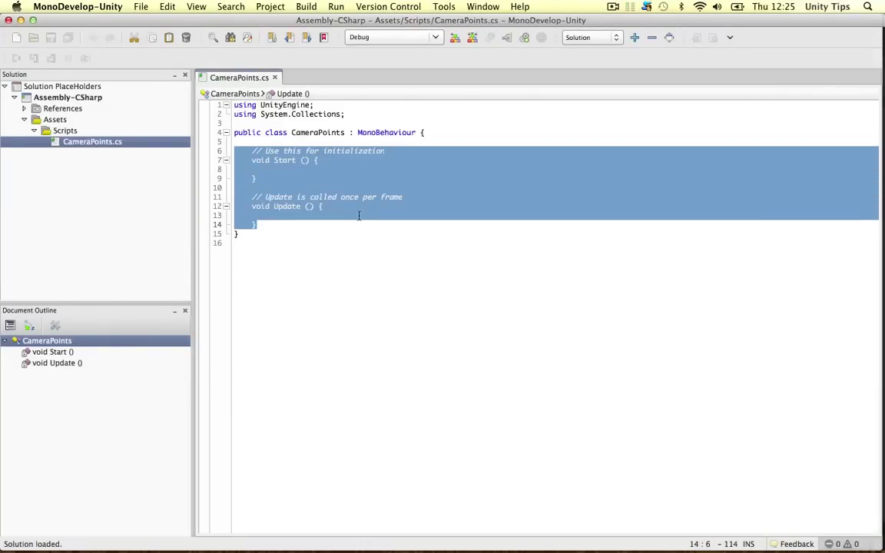
key(BackSpace)
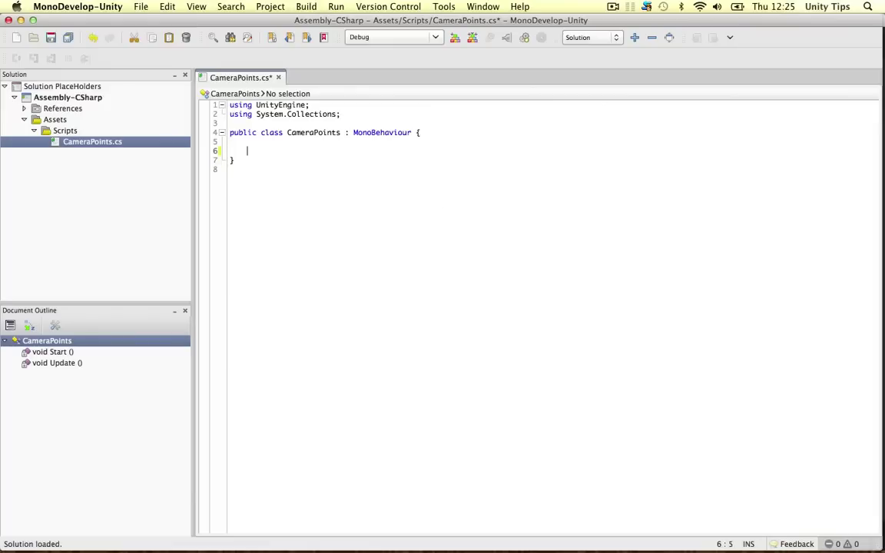
text(void Camer)
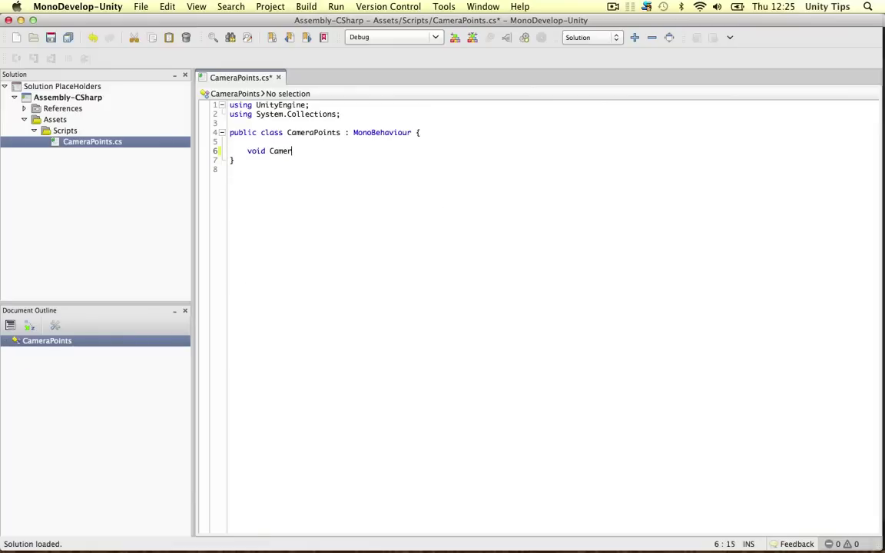
text(aPoint1())
key(Return)
text({)
key(Return)
text(Debug.)
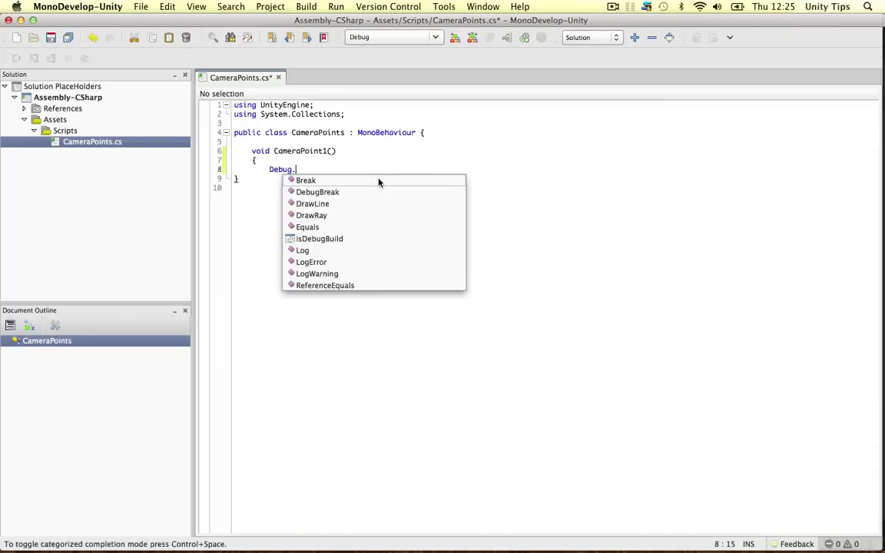
text(Log (")
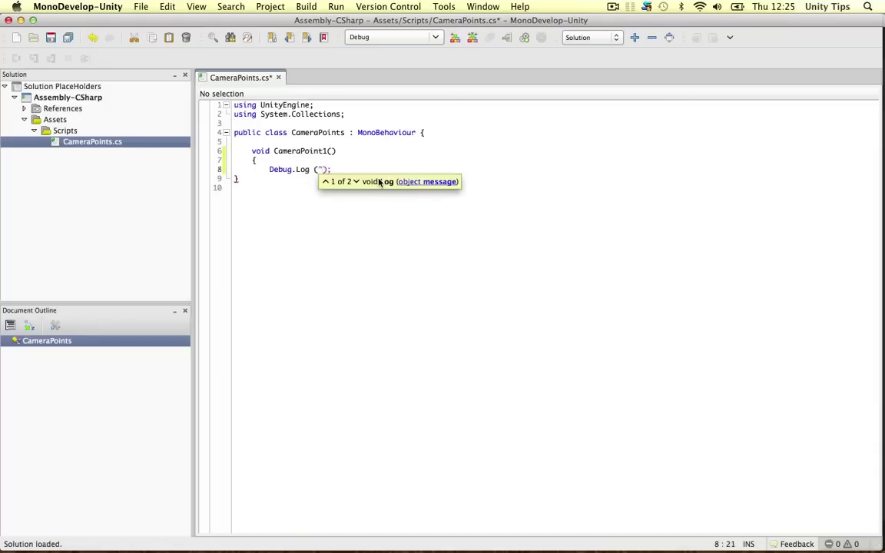
text(Camera)
key(BackSpace)
key(BackSpace)
key(BackSpace)
text(amera is r)
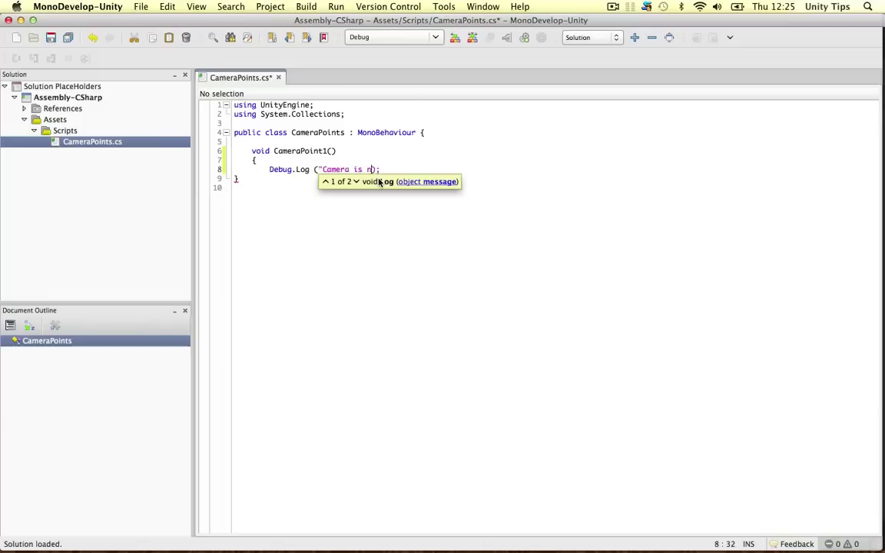
text(ot at point 1)
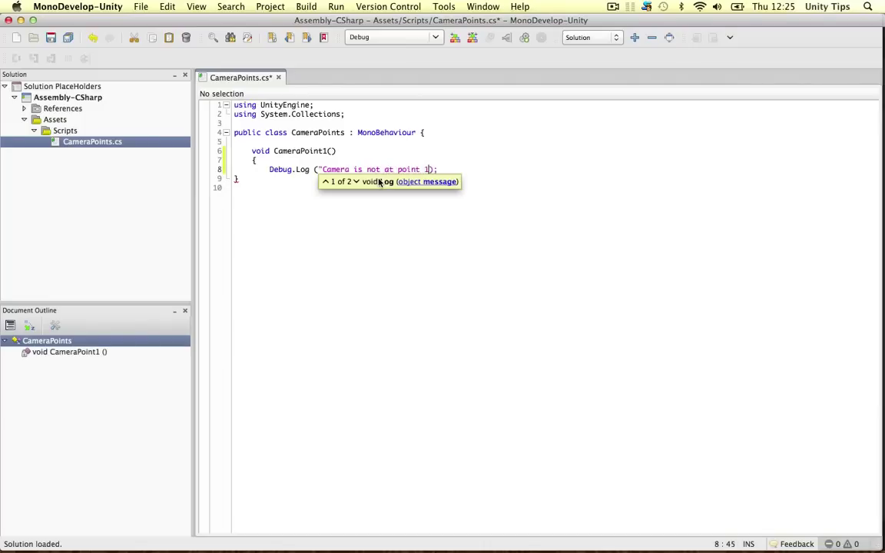
text(")
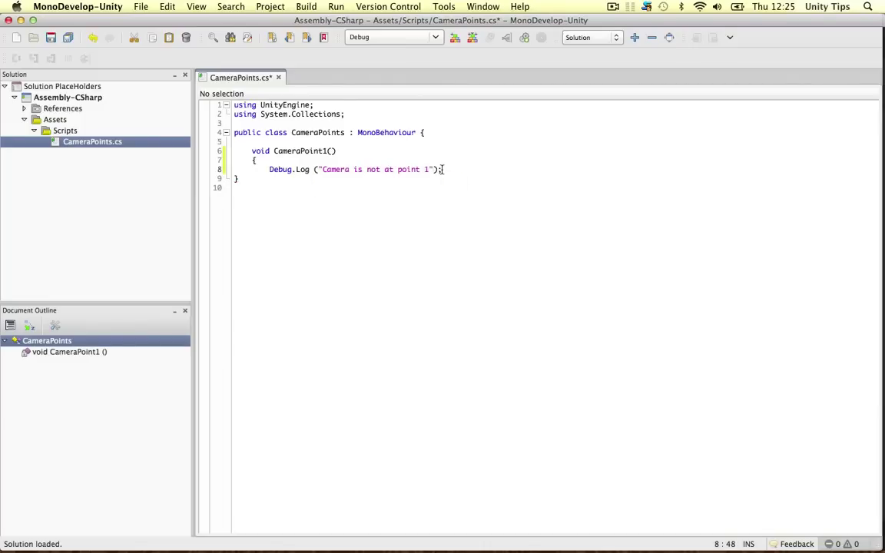
key(End)
key(Return)
text(})
- Save the CameraPoints script and bring Unity back to the front
key(super+s)
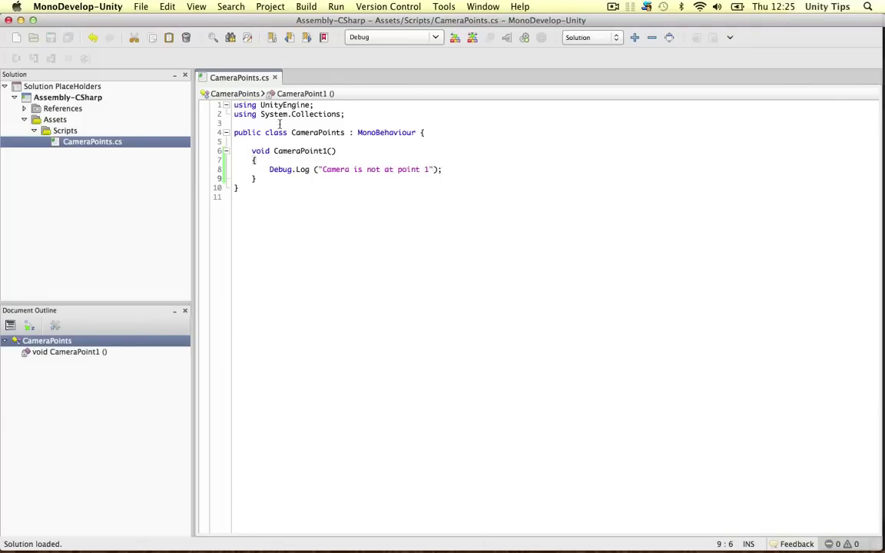
key(ctrl+Up)
click(185, 230)
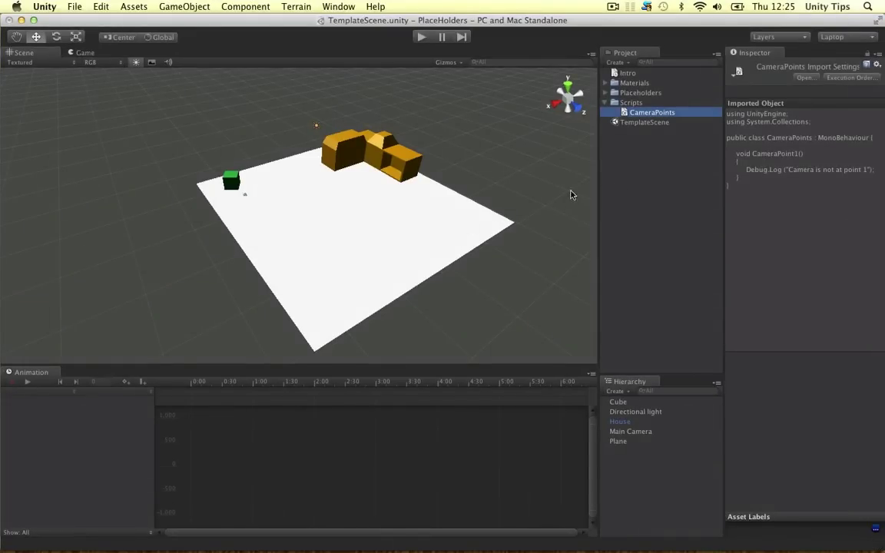
- Add the Camera Points script to the Main Camera and preview the Intro clip at frame 150
click(624, 432)
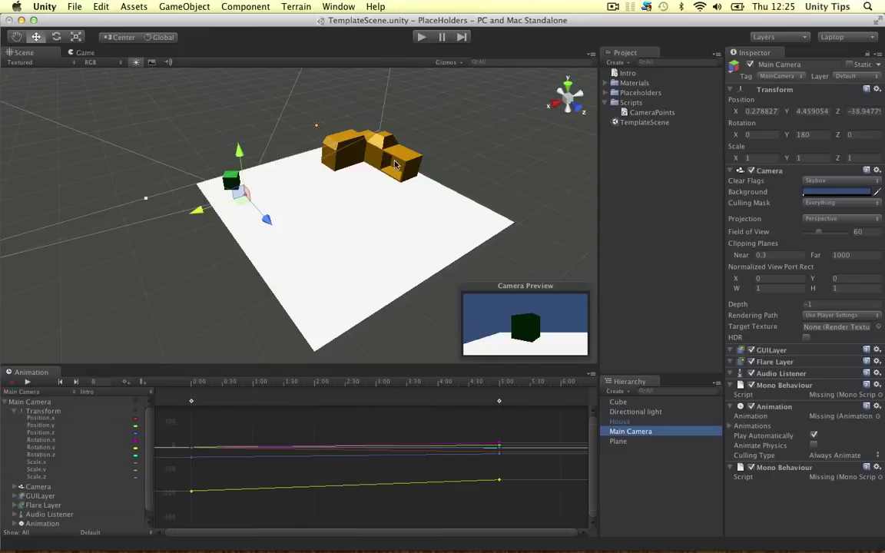
click(245, 7)
mouse_move(254, 101)
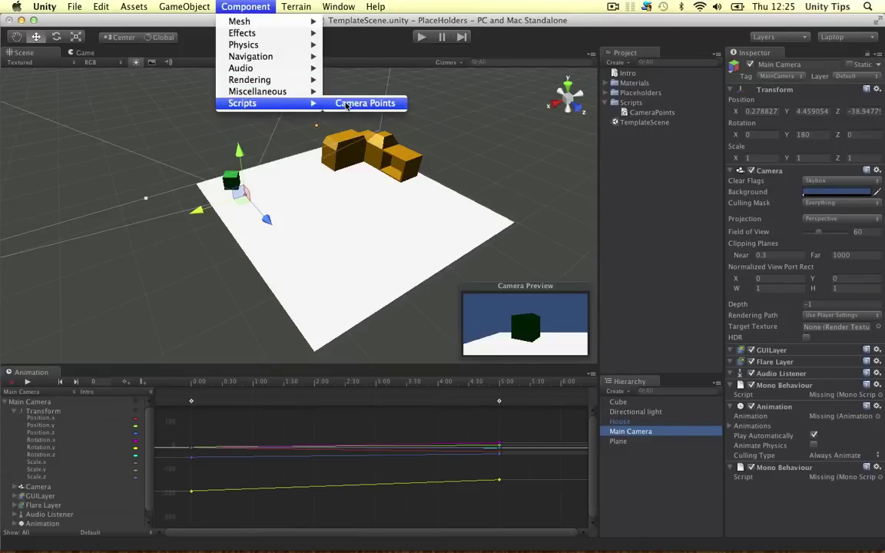
click(365, 103)
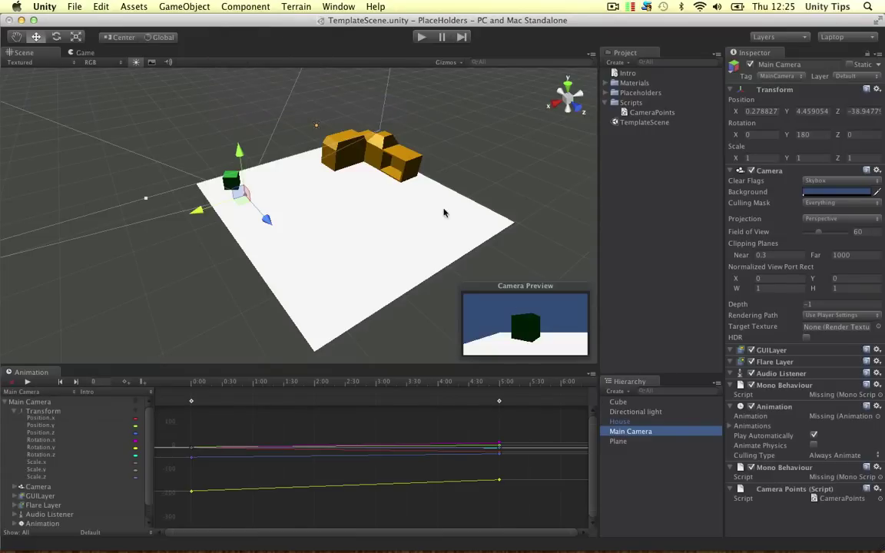
click(347, 387)
drag(348, 390, 344, 389)
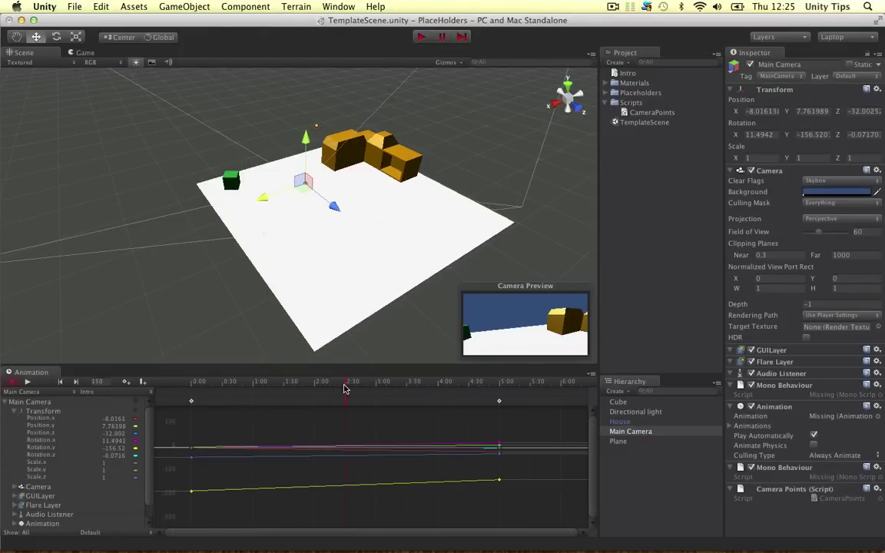
- Add an animation event at frame 150 that calls CameraPoint1 ()
click(142, 385)
double_click(344, 393)
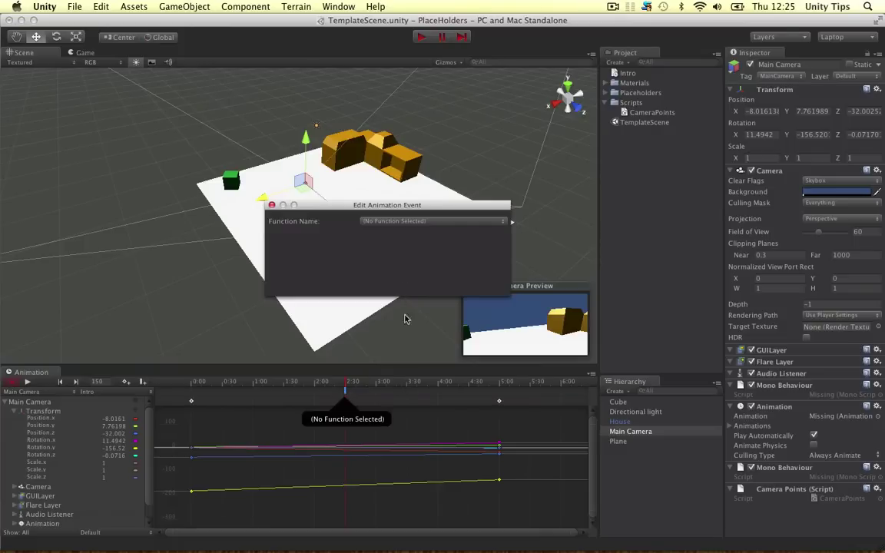
click(374, 220)
click(415, 215)
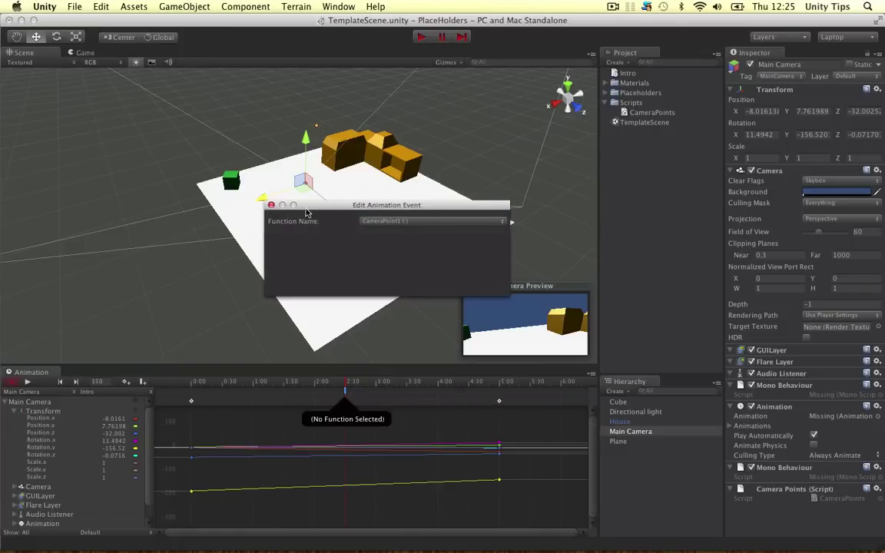
drag(271, 206, 219, 229)
click(218, 229)
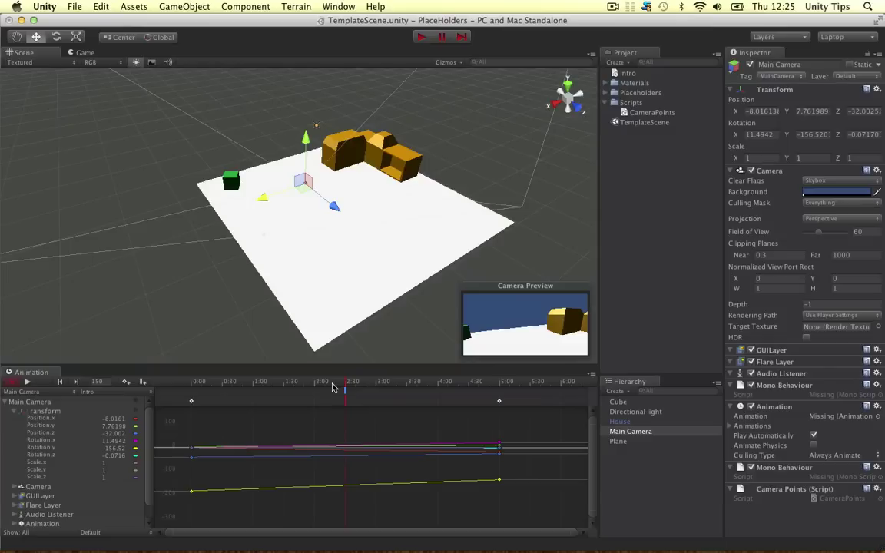
- Stop animation recording and assign the Intro clip to the Main Camera's Animation component
click(234, 382)
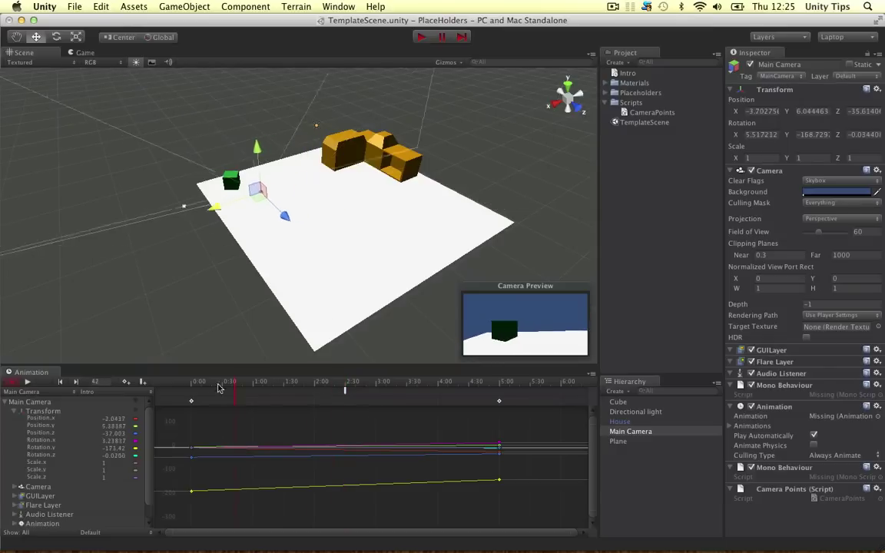
click(14, 381)
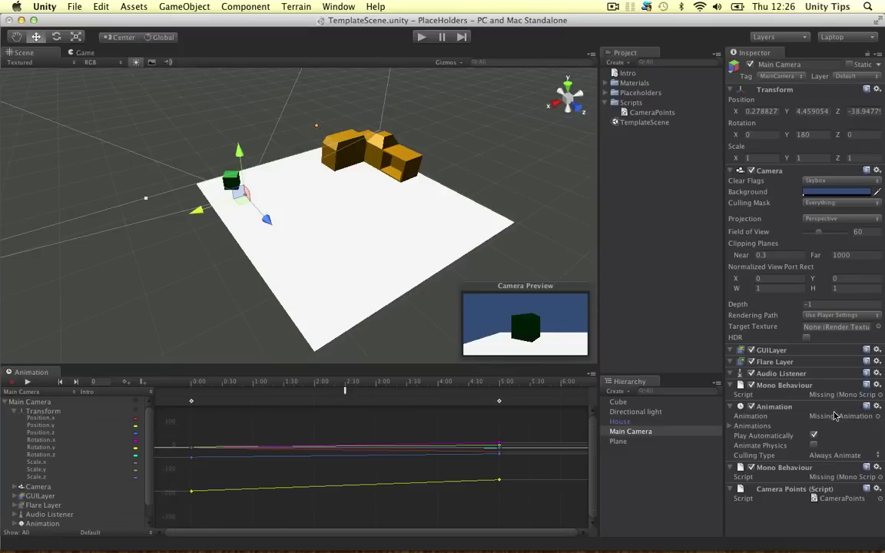
click(878, 416)
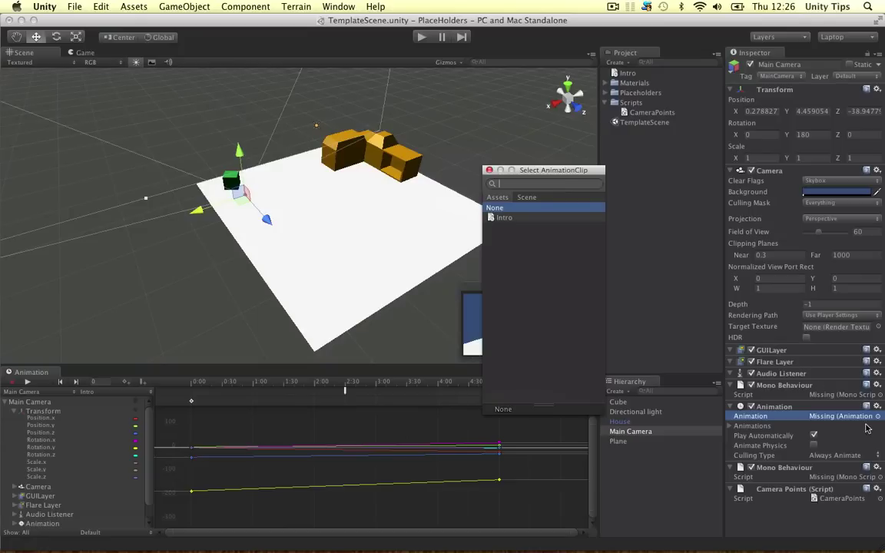
double_click(515, 218)
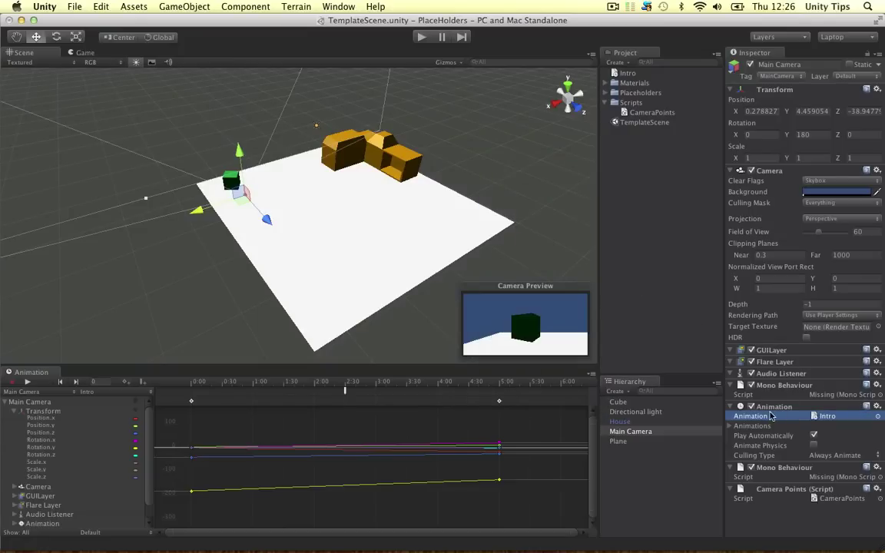
- Remove the two missing-script Mono Behaviour components, keeping Camera Points (Script)
right_click(799, 386)
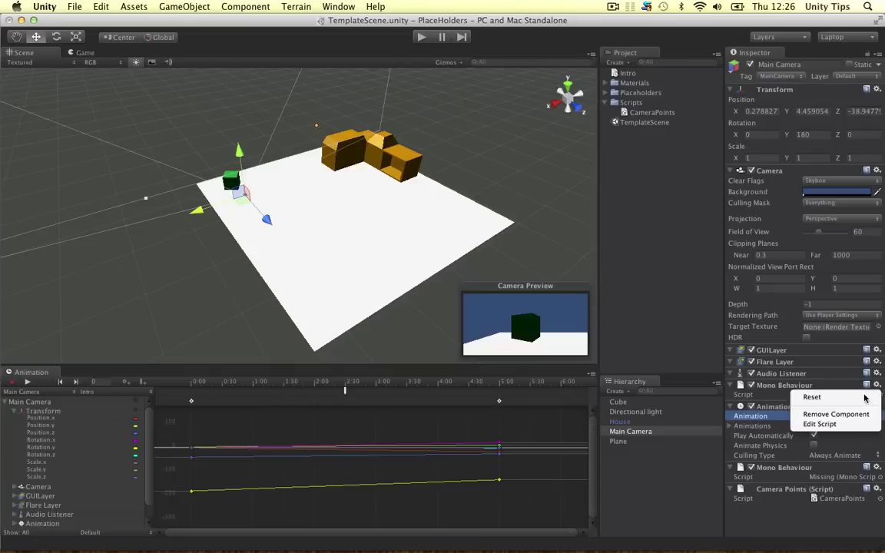
click(828, 413)
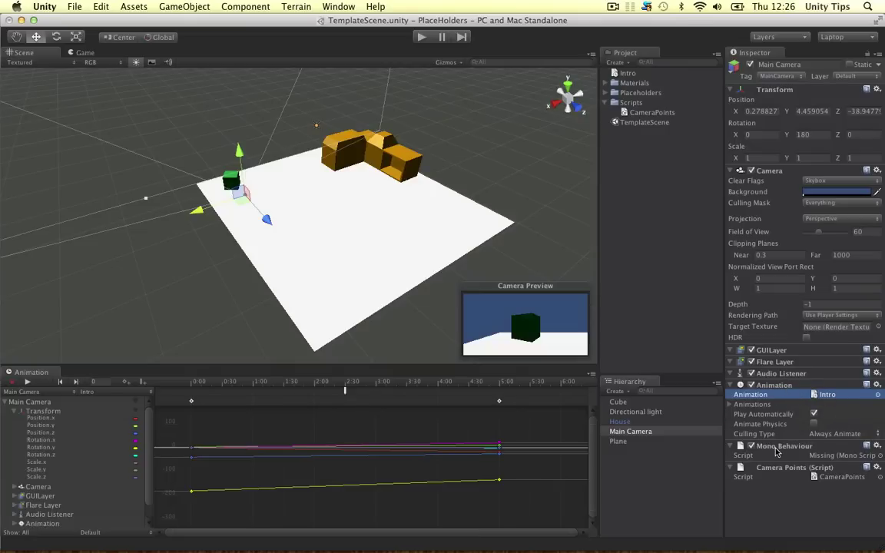
click(878, 446)
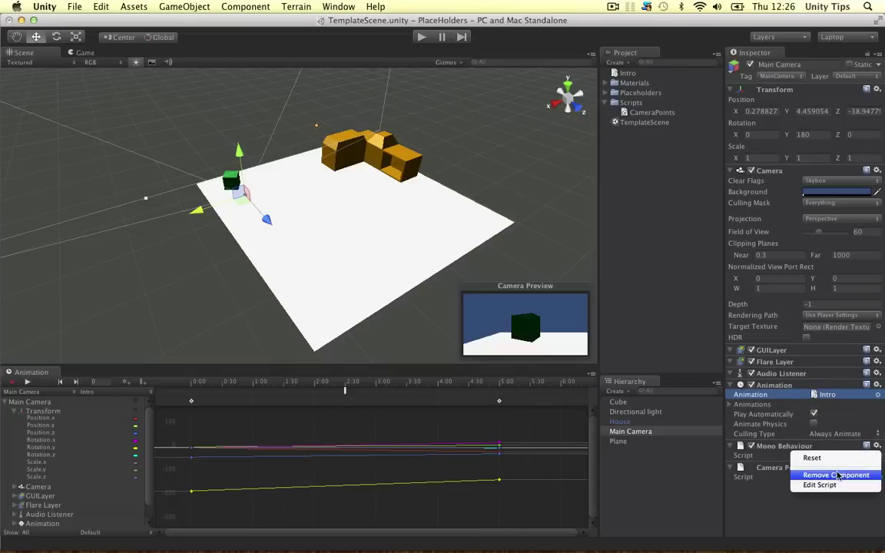
click(836, 477)
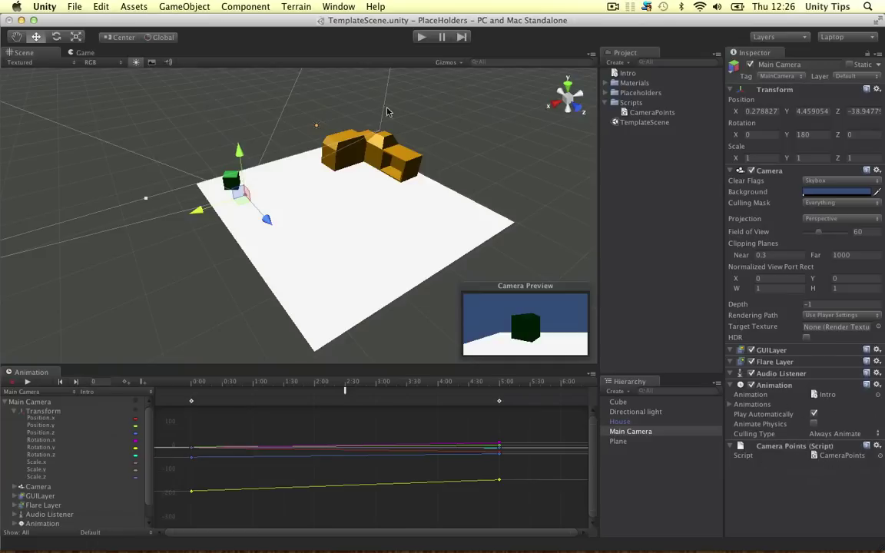
- Play the scene to watch the camera pan to the orange house, then stop
click(421, 37)
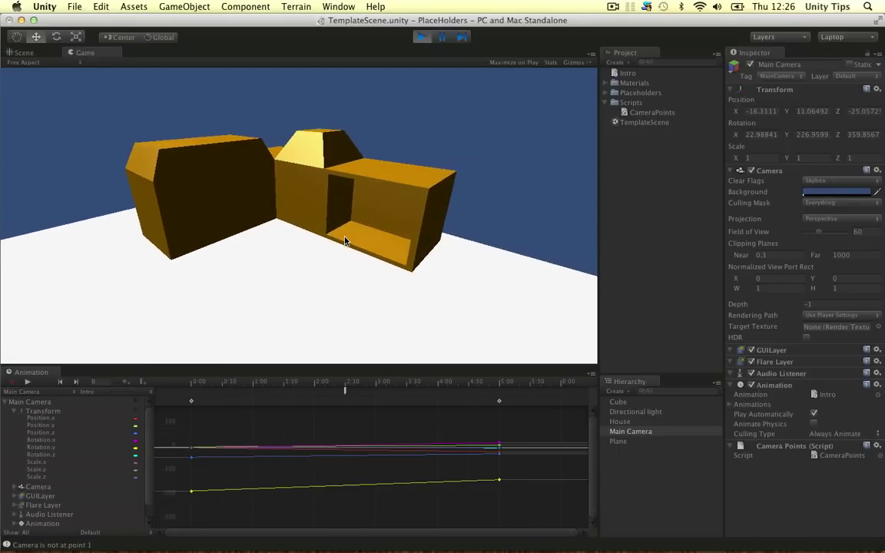
click(422, 38)
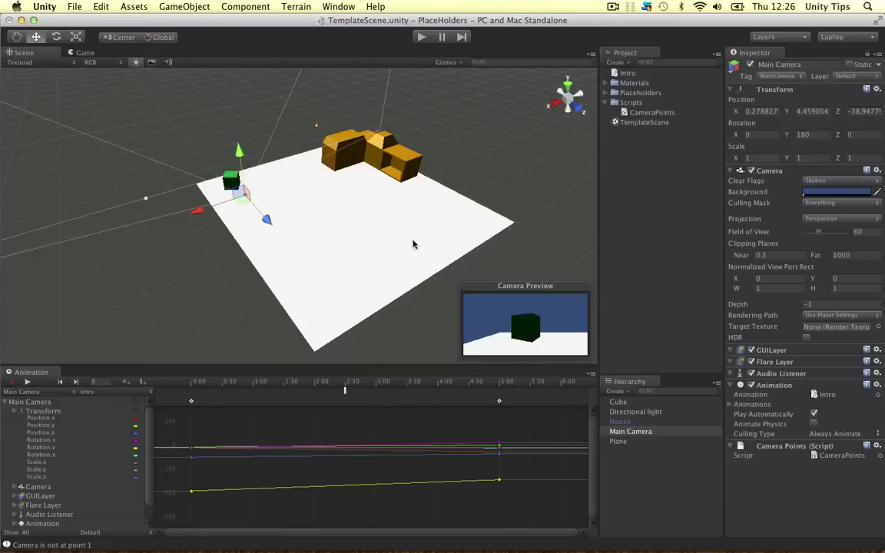
scroll(110, 466, down, 2)
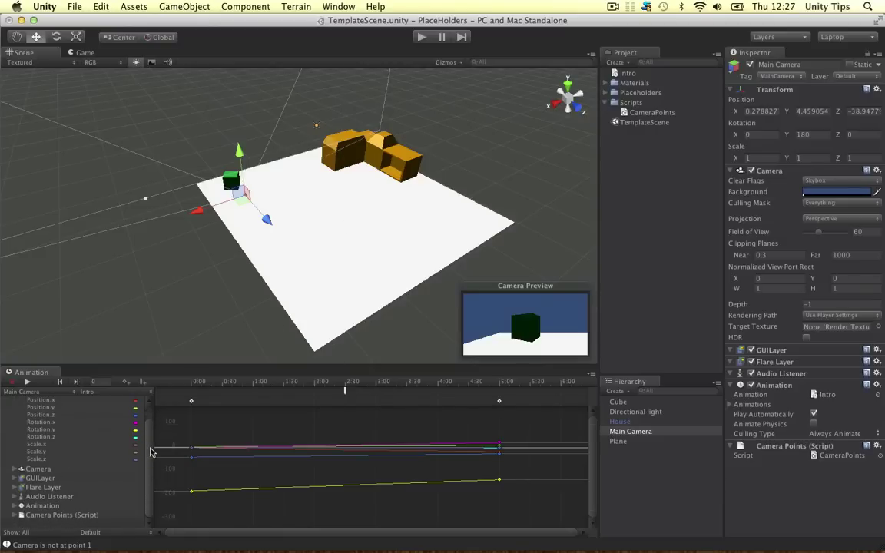
scroll(150, 425, up, 2)
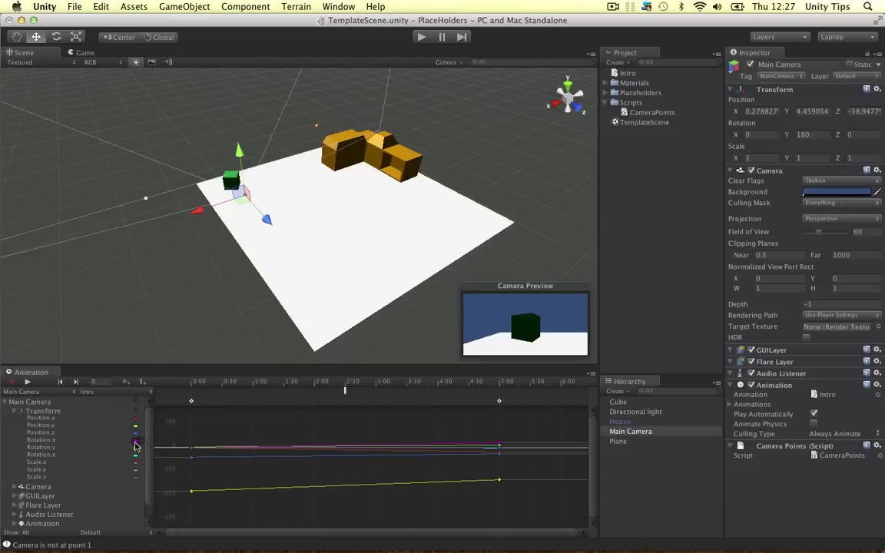